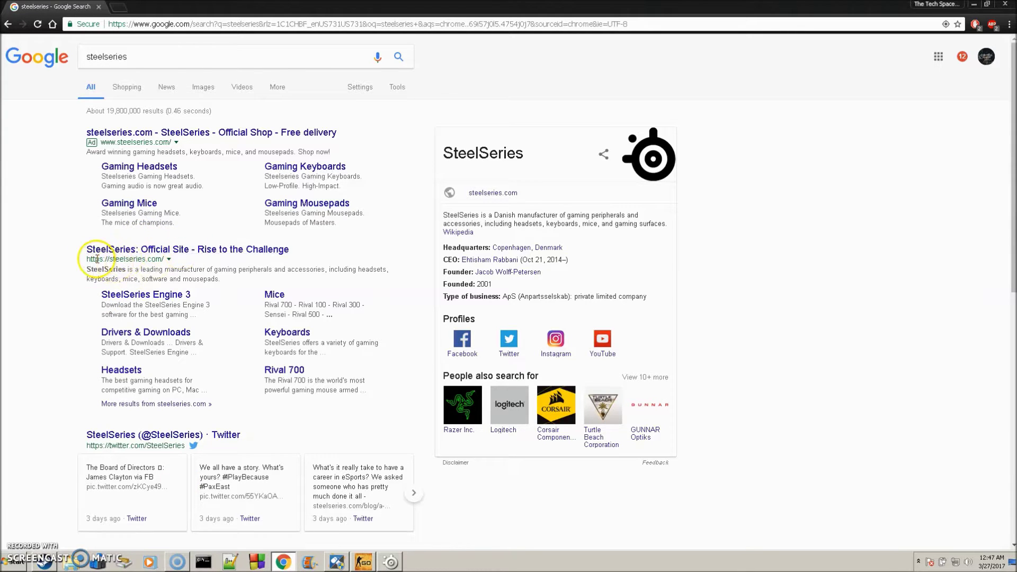
Highlight the official steelseries.com address in the Google results for 'steelseries'.
{"action": "left_click_drag", "start_coordinate": [95, 260], "coordinate": [146, 260]}
Go from steelseries.com to the Engine 3 software page and download the Windows installer.
{"action": "left_click", "coordinate": [139, 249]}
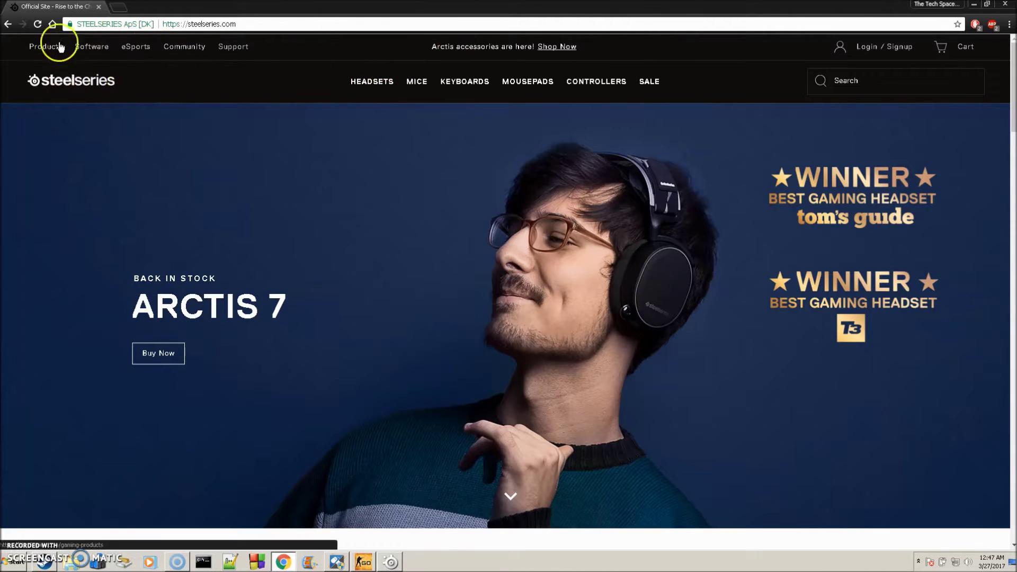
{"action": "left_click", "coordinate": [92, 49]}
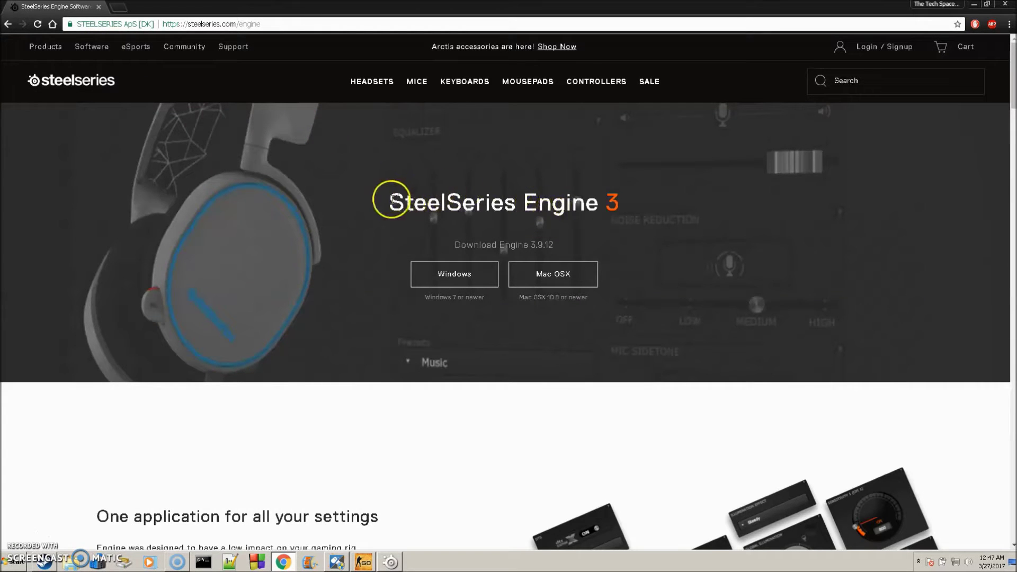
{"action": "left_click_drag", "start_coordinate": [393, 202], "coordinate": [606, 217]}
{"action": "left_click", "coordinate": [609, 213]}
{"action": "left_click_drag", "start_coordinate": [391, 202], "coordinate": [501, 229]}
{"action": "double_click", "coordinate": [455, 245]}
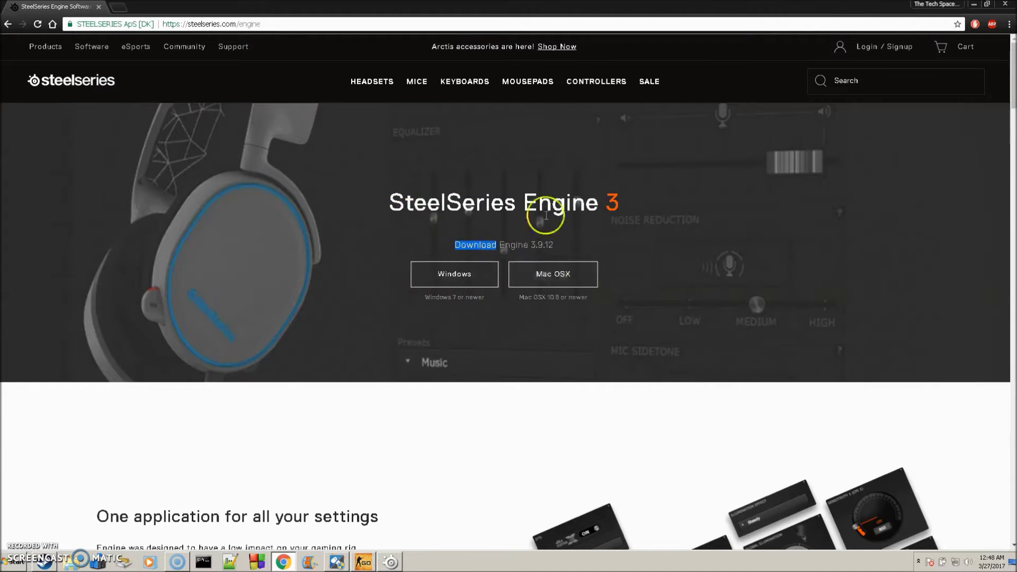
{"action": "left_click", "coordinate": [466, 277]}
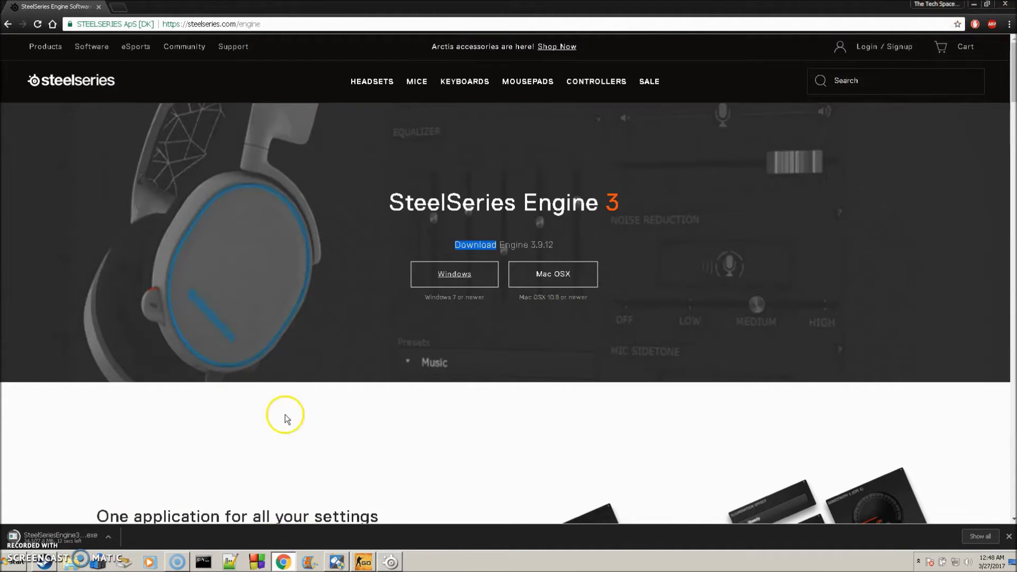
Launch SteelSeries Engine 3 from the system tray to show the APEX 100 and RIVAL 100.
{"action": "left_click", "coordinate": [920, 562]}
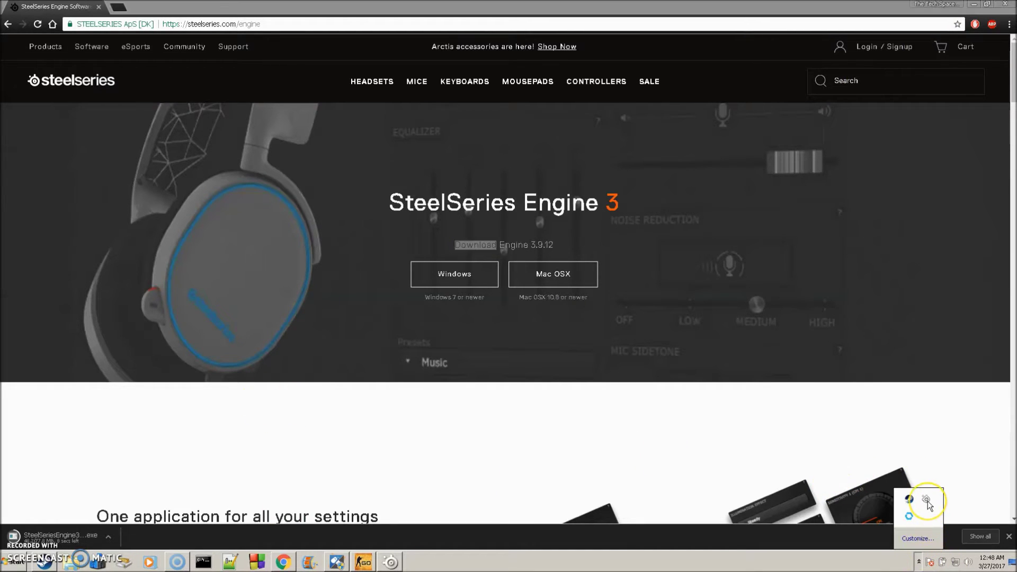
{"action": "left_click", "coordinate": [928, 502]}
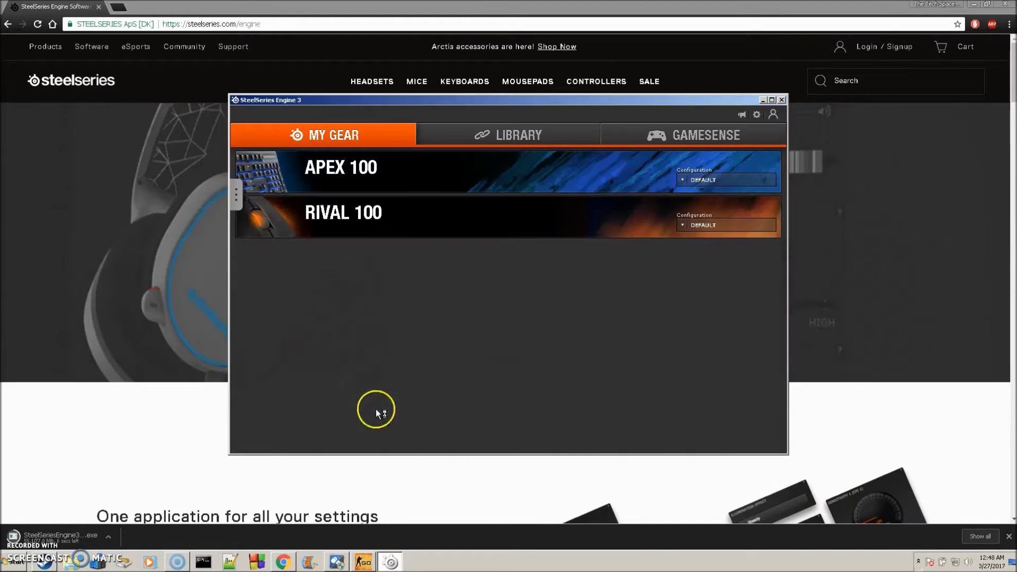
{"action": "left_click_drag", "start_coordinate": [391, 104], "coordinate": [398, 100]}
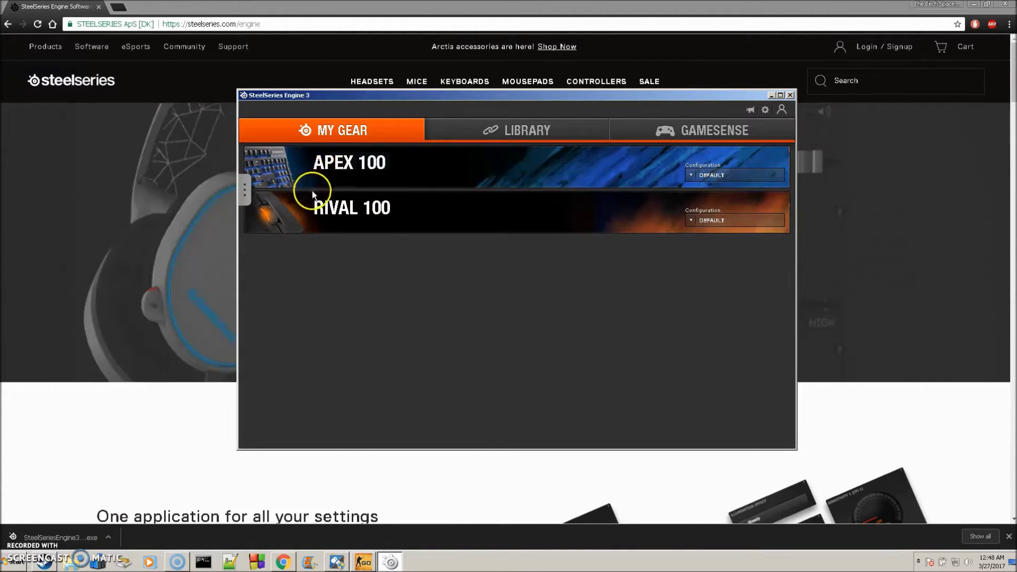
Open the RIVAL 100 settings window from My Gear and drag it larger.
{"action": "left_click", "coordinate": [305, 206]}
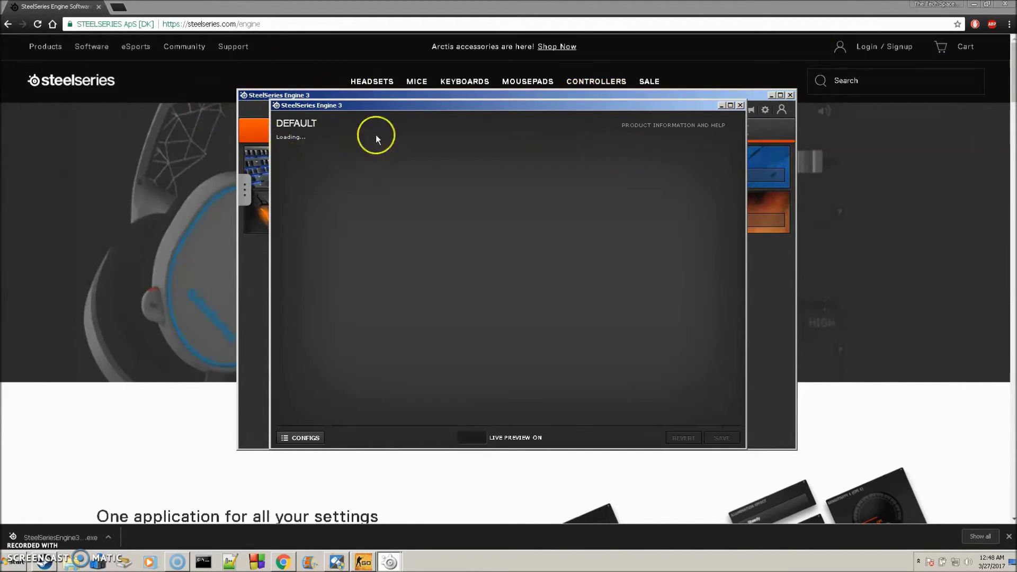
{"action": "left_click_drag", "start_coordinate": [271, 100], "coordinate": [84, 66]}
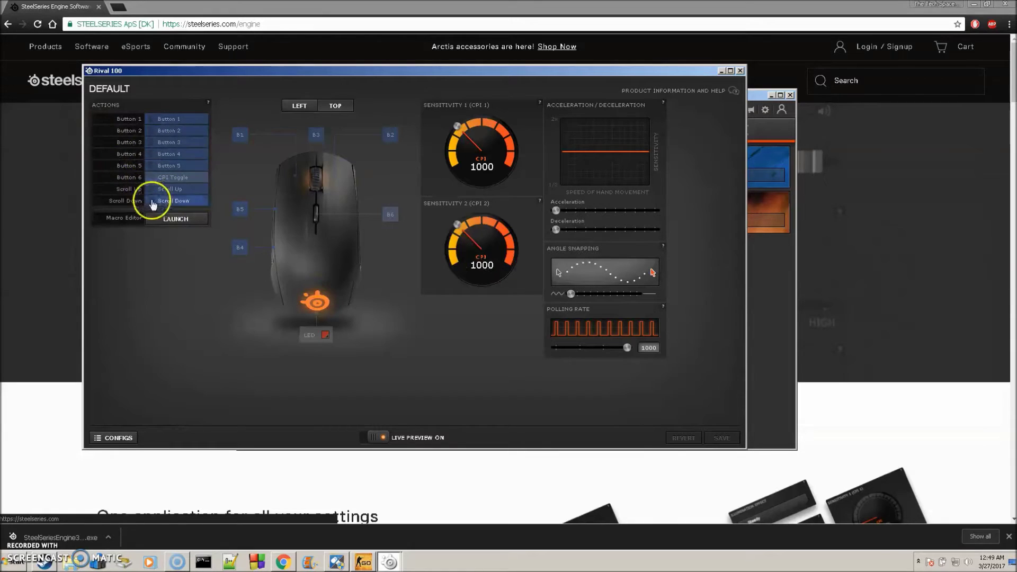
{"action": "left_click", "coordinate": [191, 219]}
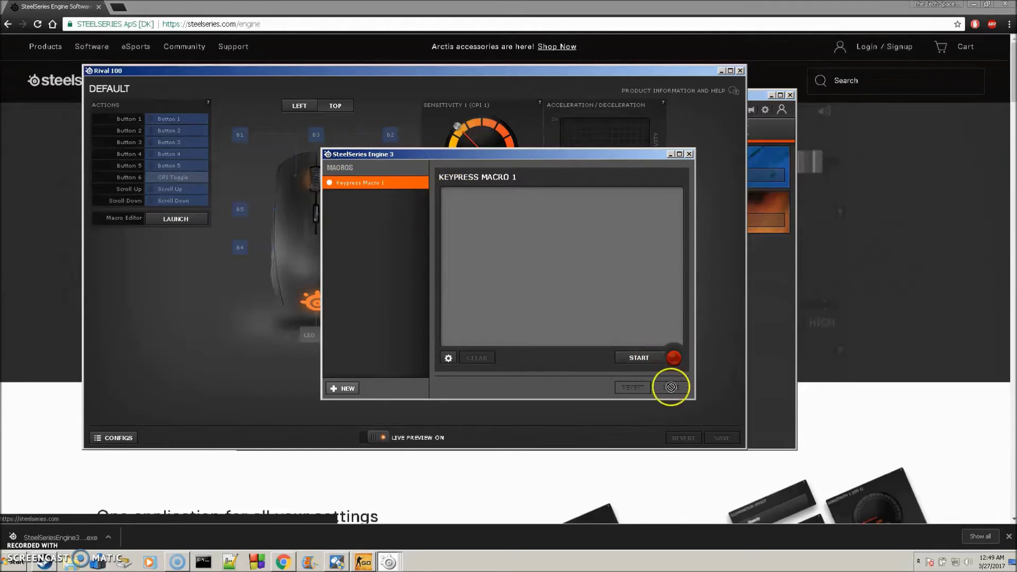
{"action": "left_click", "coordinate": [689, 154]}
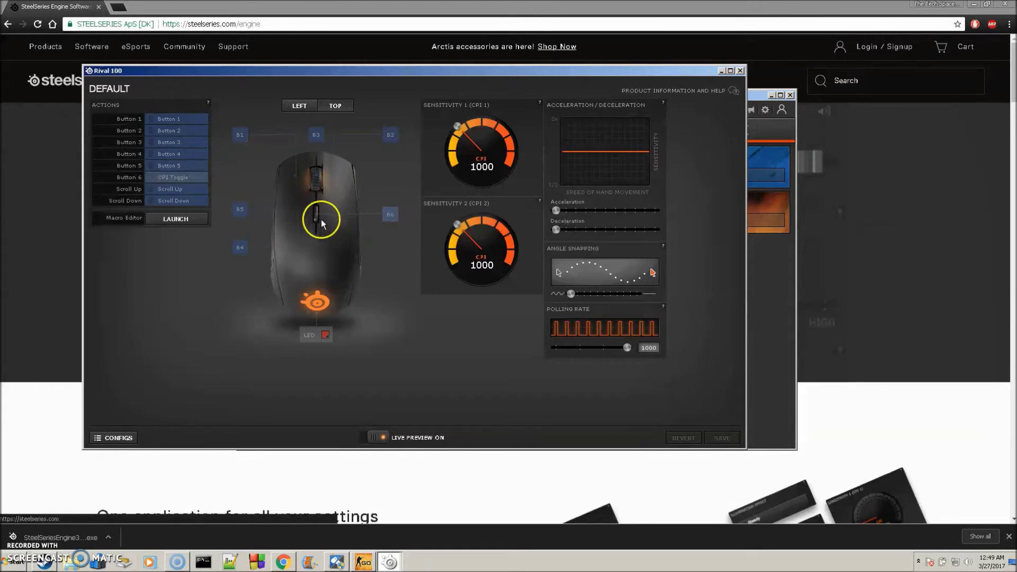
{"action": "left_click_drag", "start_coordinate": [482, 119], "coordinate": [511, 155]}
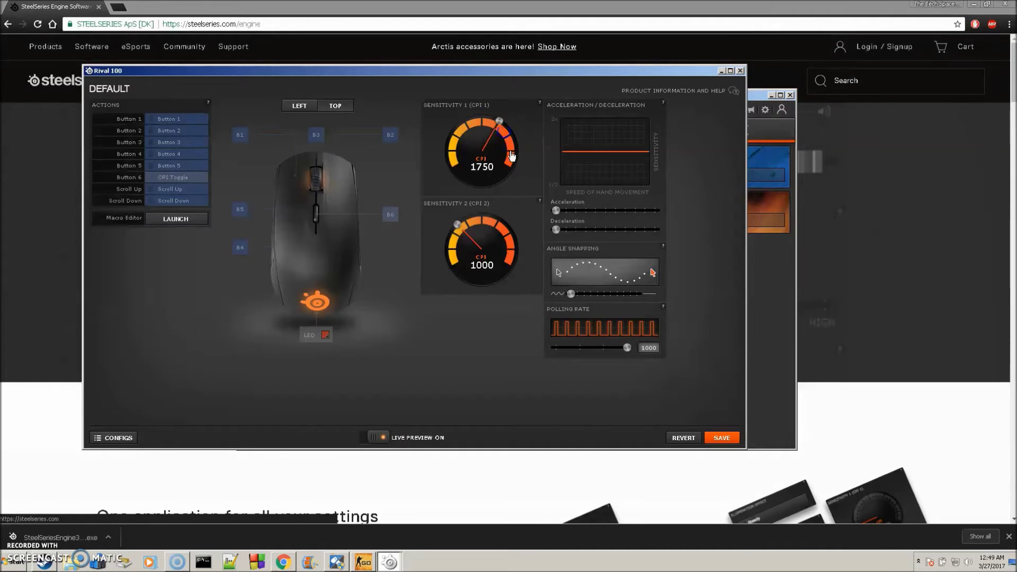
{"action": "left_click", "coordinate": [509, 181]}
{"action": "left_click_drag", "start_coordinate": [510, 166], "coordinate": [508, 169]}
{"action": "left_click", "coordinate": [369, 221]}
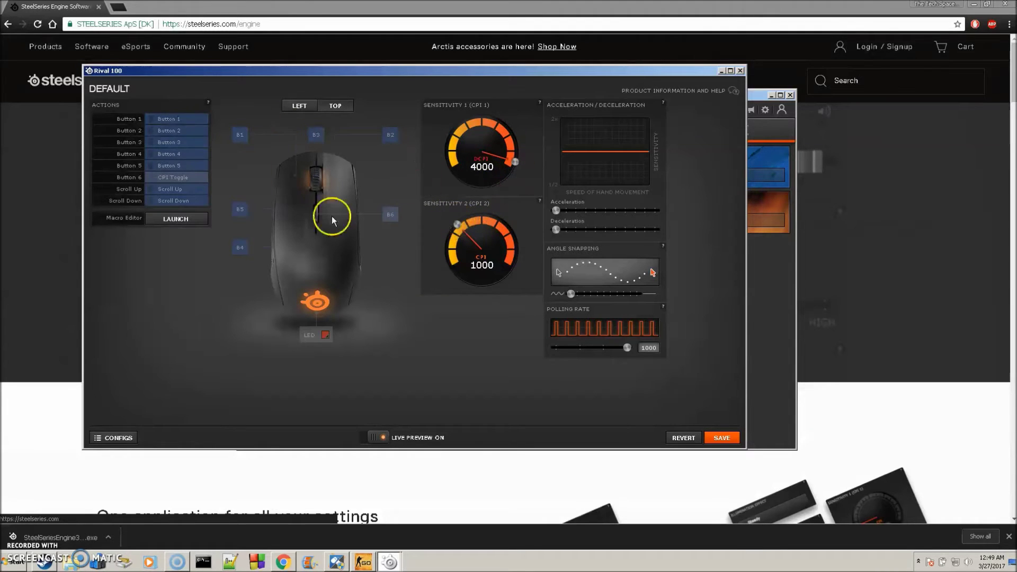
{"action": "left_click", "coordinate": [722, 438]}
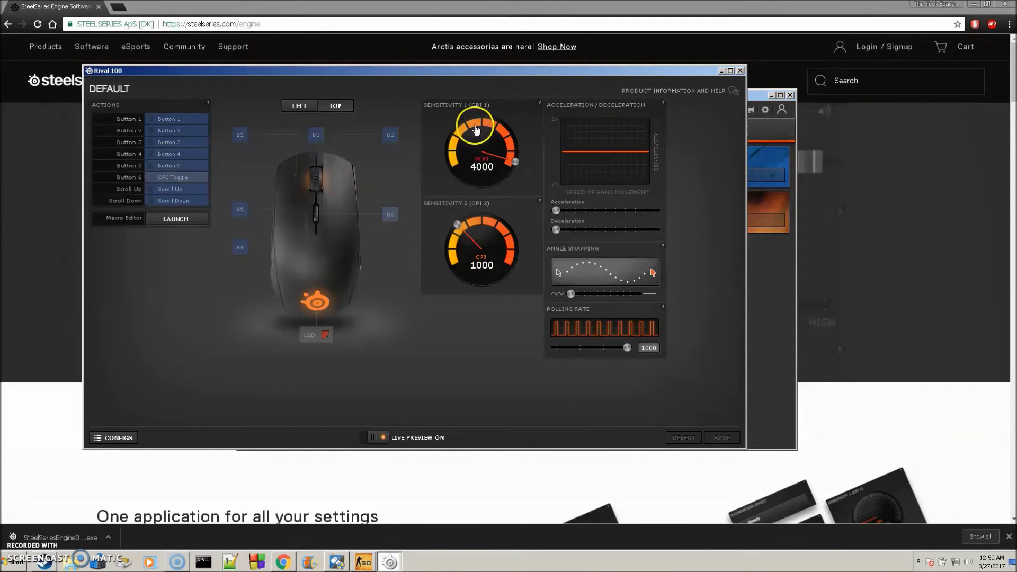
{"action": "left_click", "coordinate": [454, 123]}
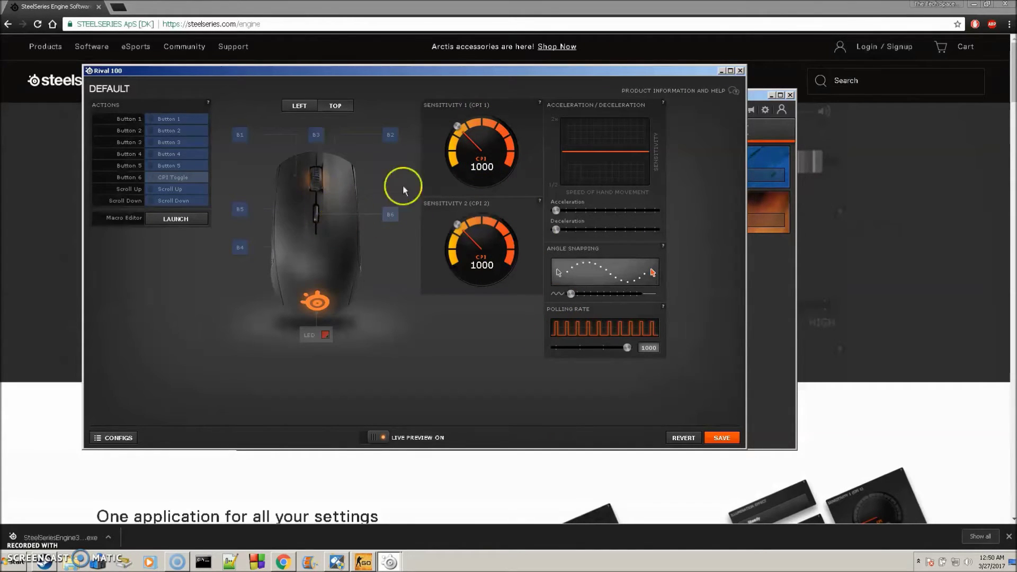
{"action": "left_click", "coordinate": [729, 444]}
{"action": "mouse_move", "coordinate": [633, 350]}
{"action": "left_mouse_down"}
{"action": "mouse_move", "coordinate": [593, 348]}
{"action": "mouse_move", "coordinate": [632, 350]}
{"action": "left_mouse_up"}
{"action": "left_click_drag", "start_coordinate": [571, 293], "coordinate": [559, 226]}
{"action": "left_click", "coordinate": [513, 216]}
{"action": "left_click", "coordinate": [721, 432]}
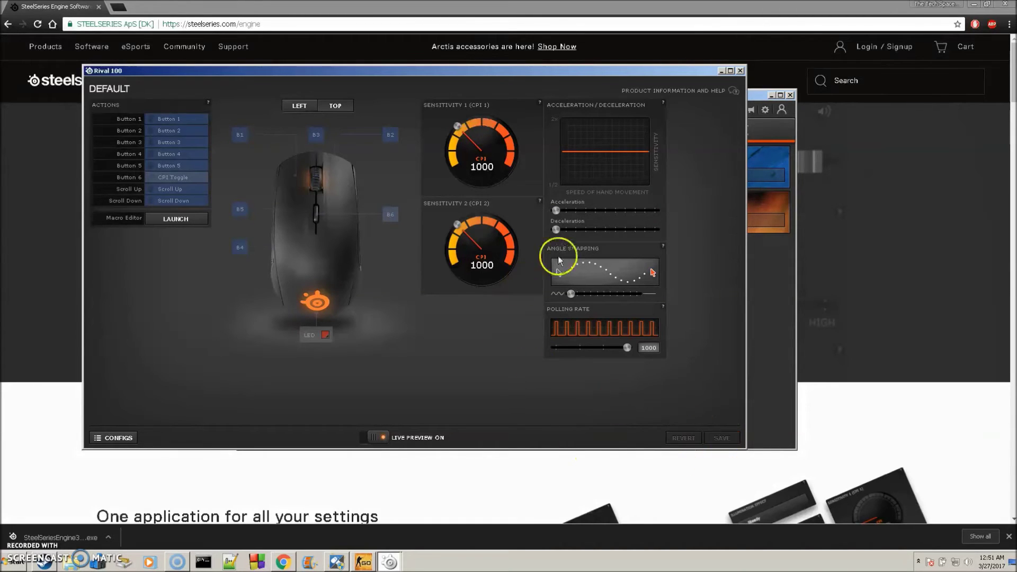
{"action": "left_click", "coordinate": [740, 71]}
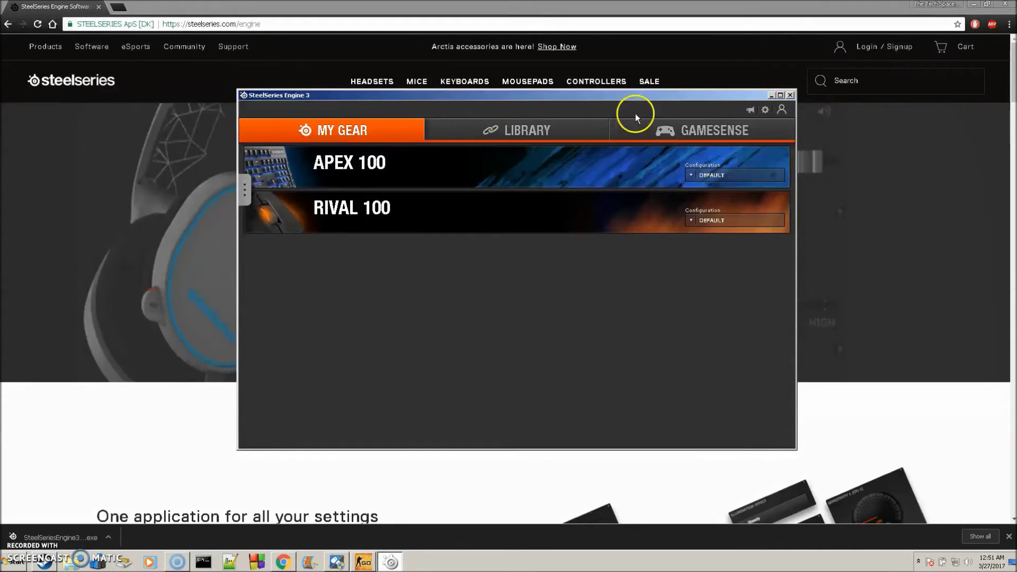
Turn GameSense on and browse the Dota 2 and Minecraft Mod setups, ending on CS:GO.
{"action": "left_click", "coordinate": [674, 127]}
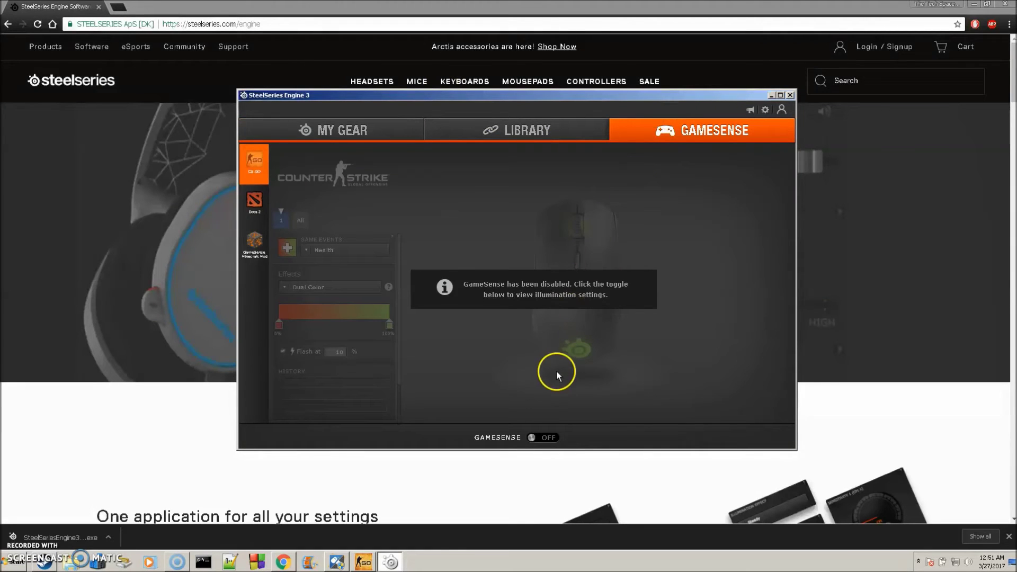
{"action": "left_click", "coordinate": [550, 438]}
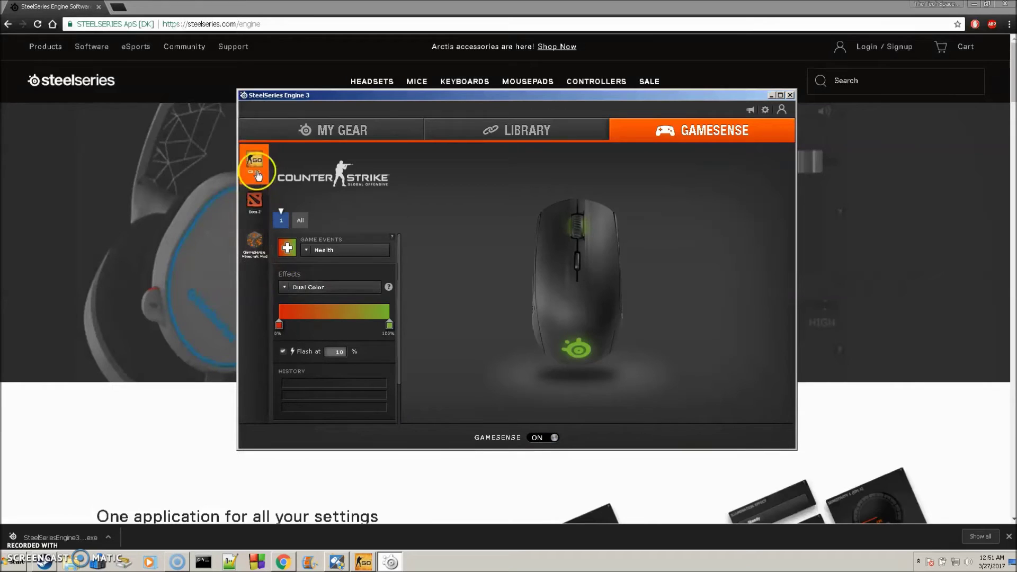
{"action": "left_click", "coordinate": [255, 201]}
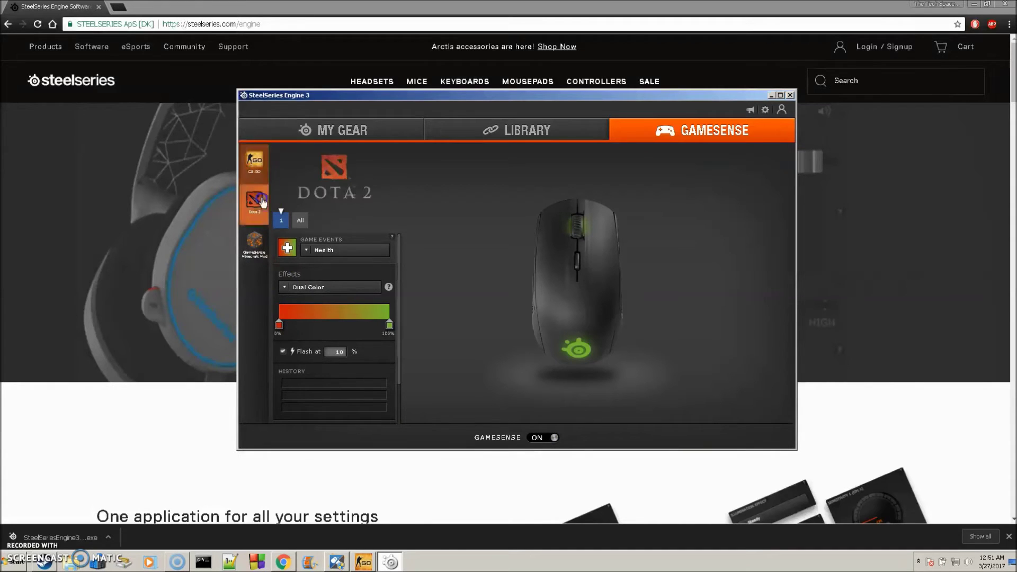
{"action": "left_click", "coordinate": [255, 244]}
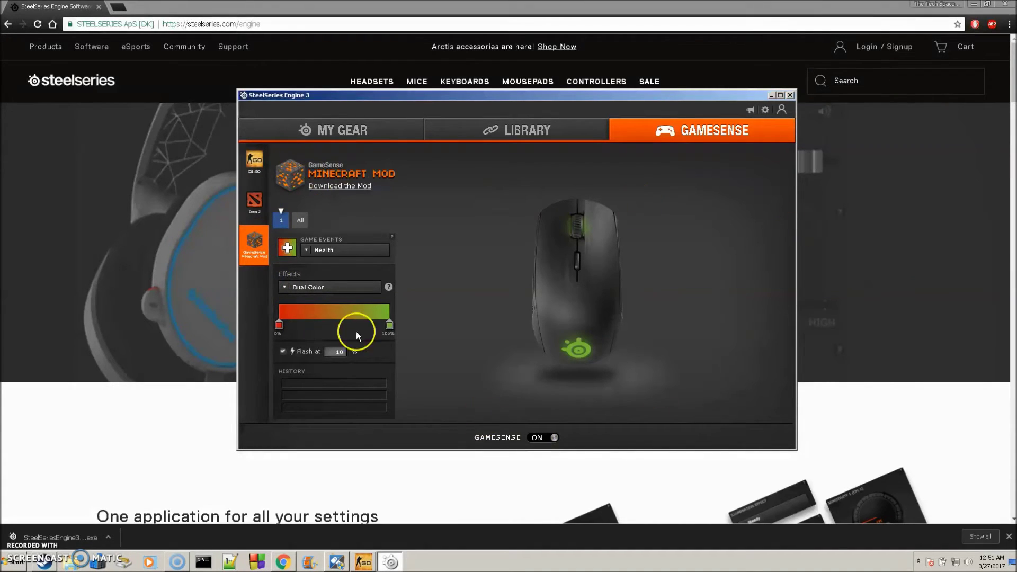
{"action": "left_click", "coordinate": [255, 199]}
{"action": "left_click", "coordinate": [254, 160]}
{"action": "left_click", "coordinate": [255, 200]}
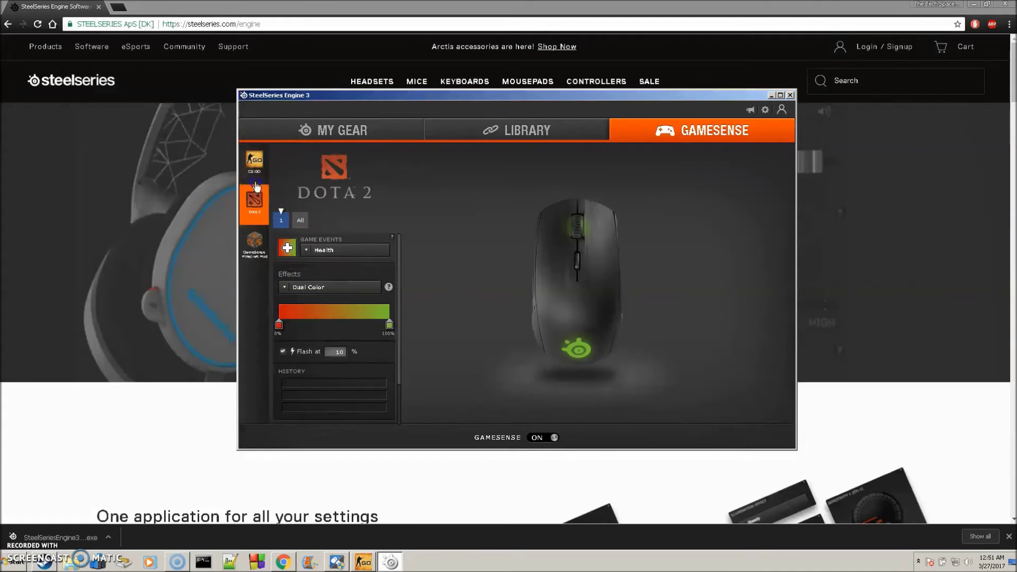
{"action": "left_click", "coordinate": [254, 160]}
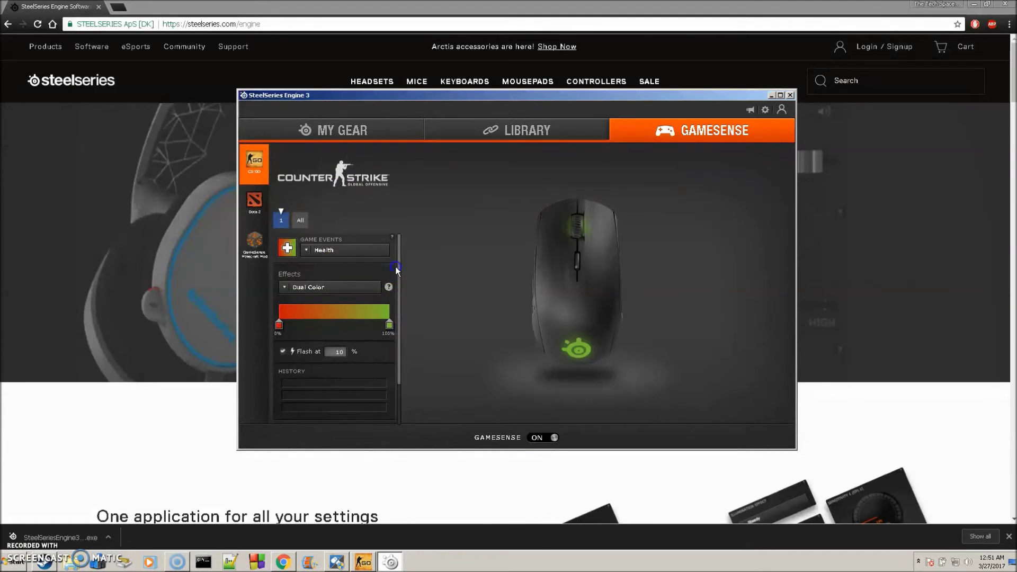
Keep Health as the CS:GO game event and bring up its lighting effect choices.
{"action": "left_click", "coordinate": [318, 250]}
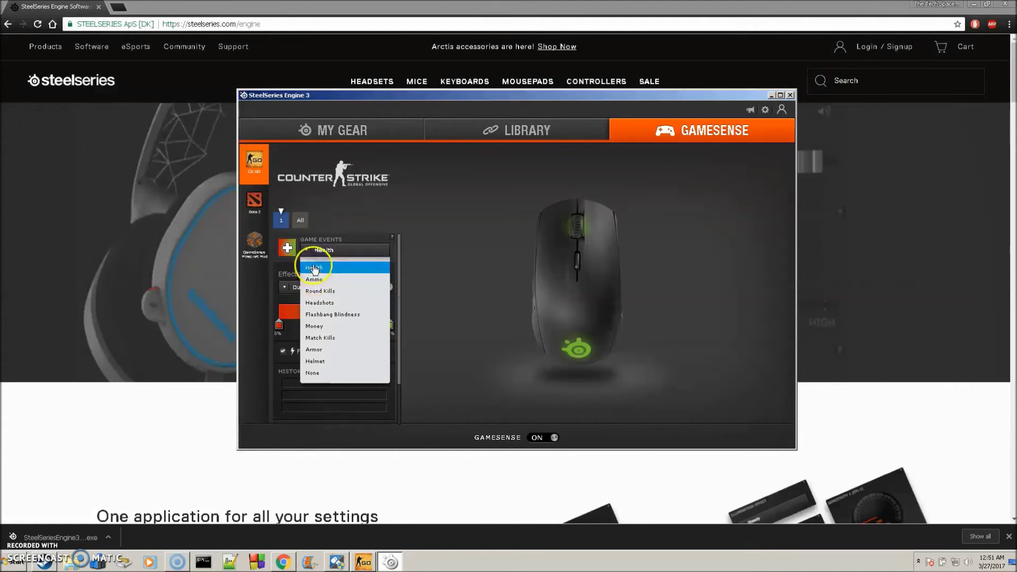
{"action": "left_click", "coordinate": [312, 262]}
{"action": "left_click", "coordinate": [336, 288]}
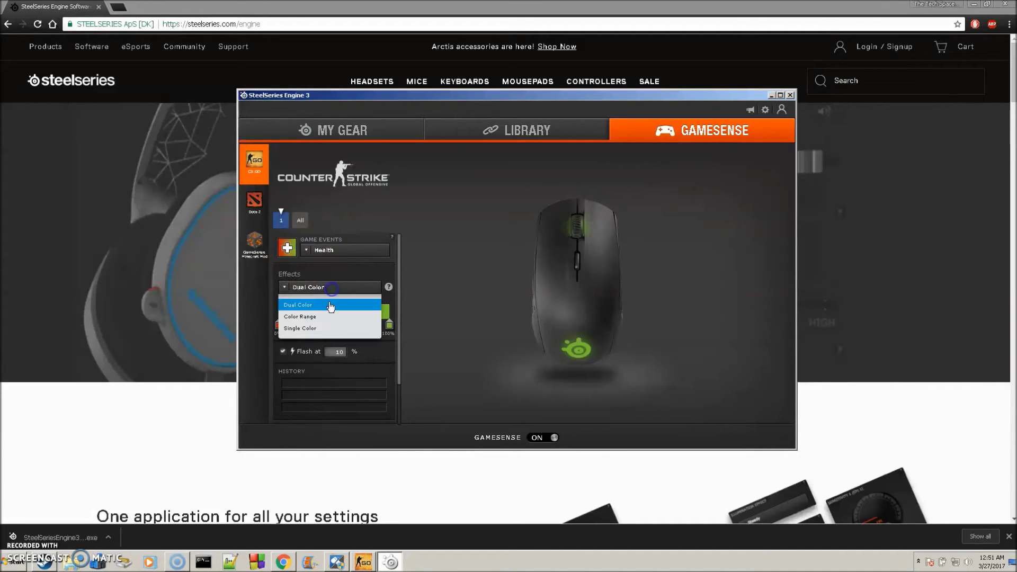
Give the CS:GO Health event a Single Color effect with the colour set to red.
{"action": "left_click", "coordinate": [319, 329]}
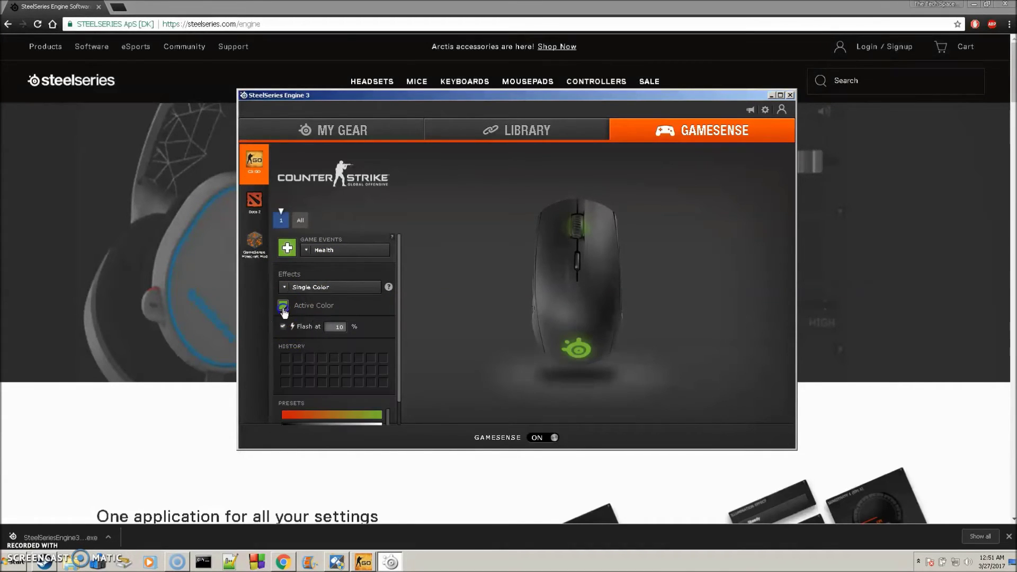
{"action": "left_click", "coordinate": [311, 326]}
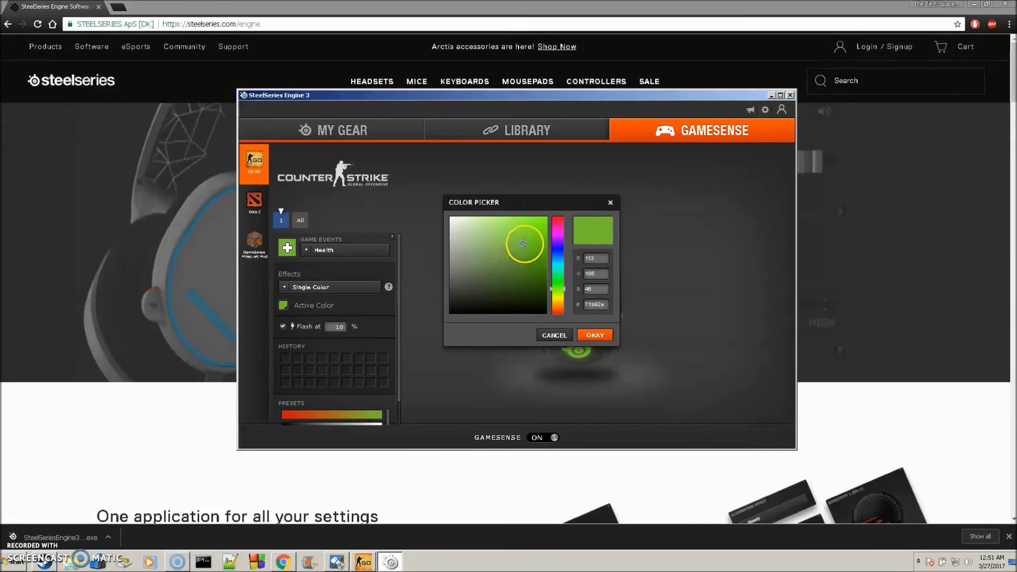
{"action": "left_click", "coordinate": [556, 218]}
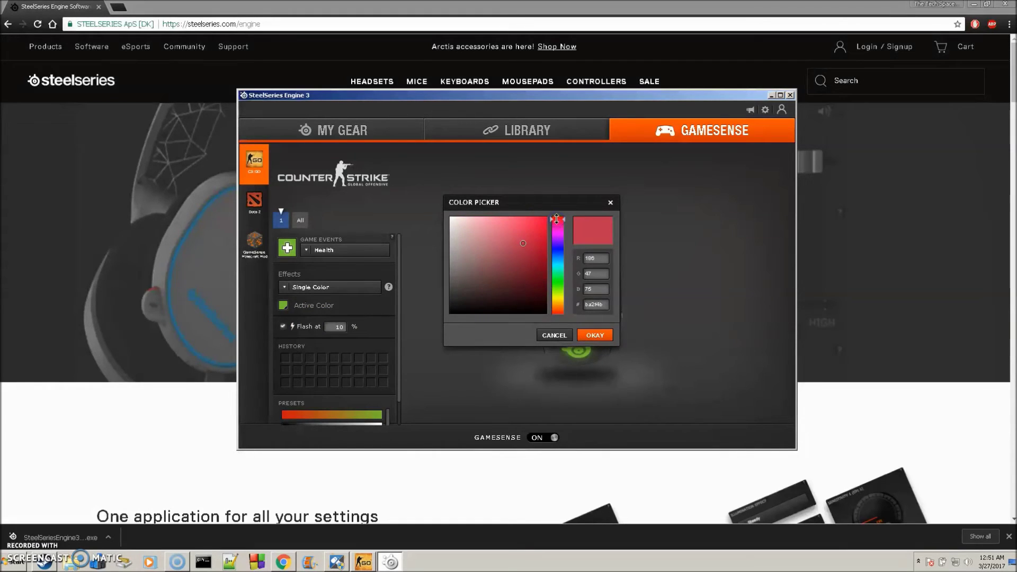
{"action": "left_click", "coordinate": [588, 329]}
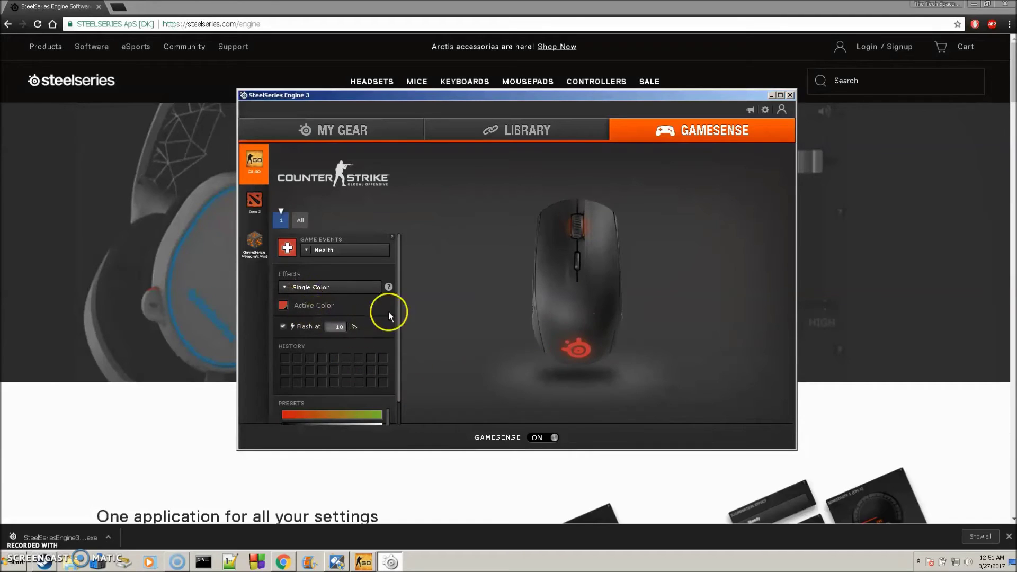
{"action": "scroll", "coordinate": [391, 323], "scroll_direction": "down", "scroll_amount": 1}
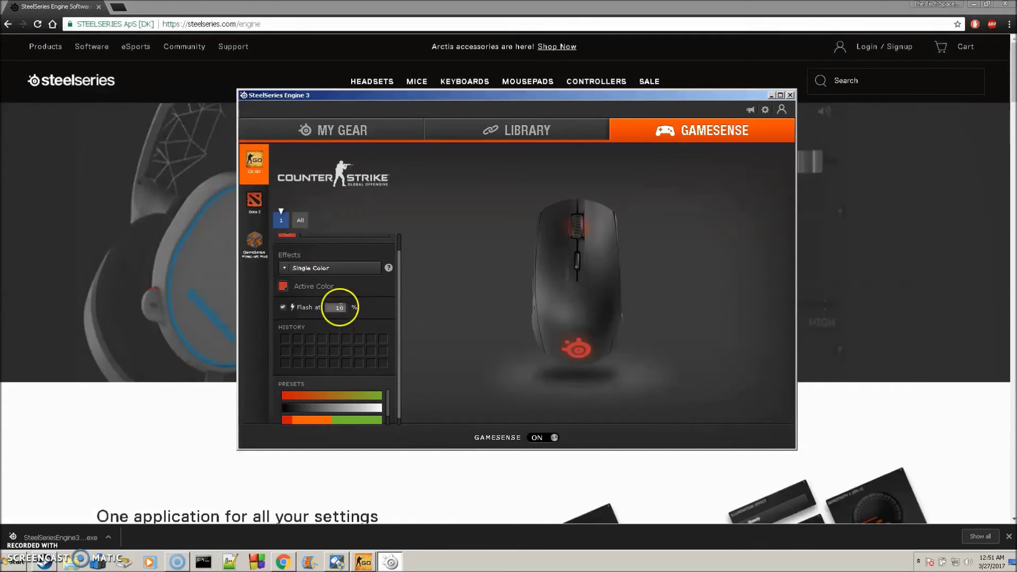
Keep Flash enabled for the Health lighting and change its threshold from 10% to 30%.
{"action": "left_click", "coordinate": [298, 315]}
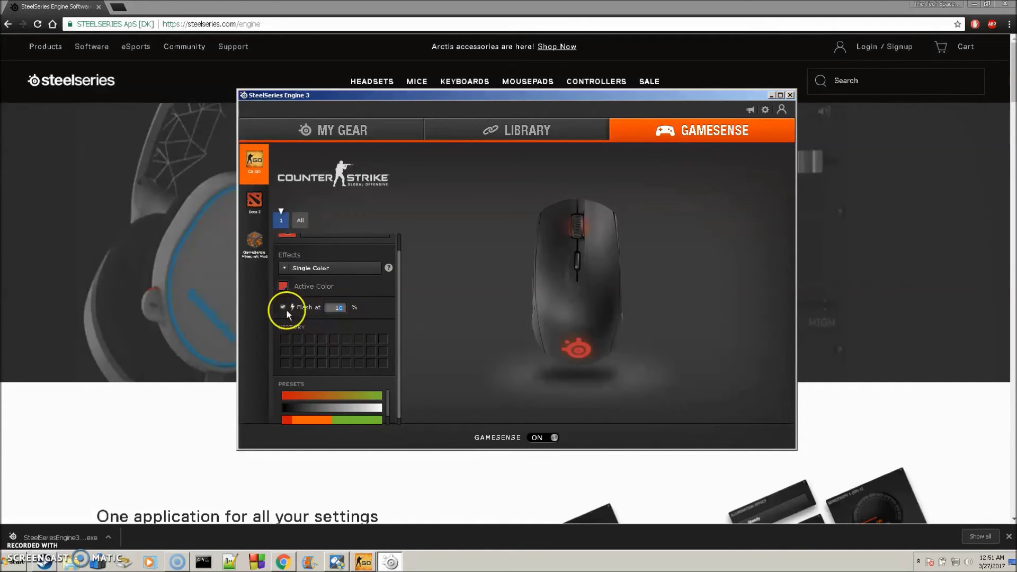
{"action": "left_click", "coordinate": [293, 311]}
{"action": "left_click", "coordinate": [295, 314]}
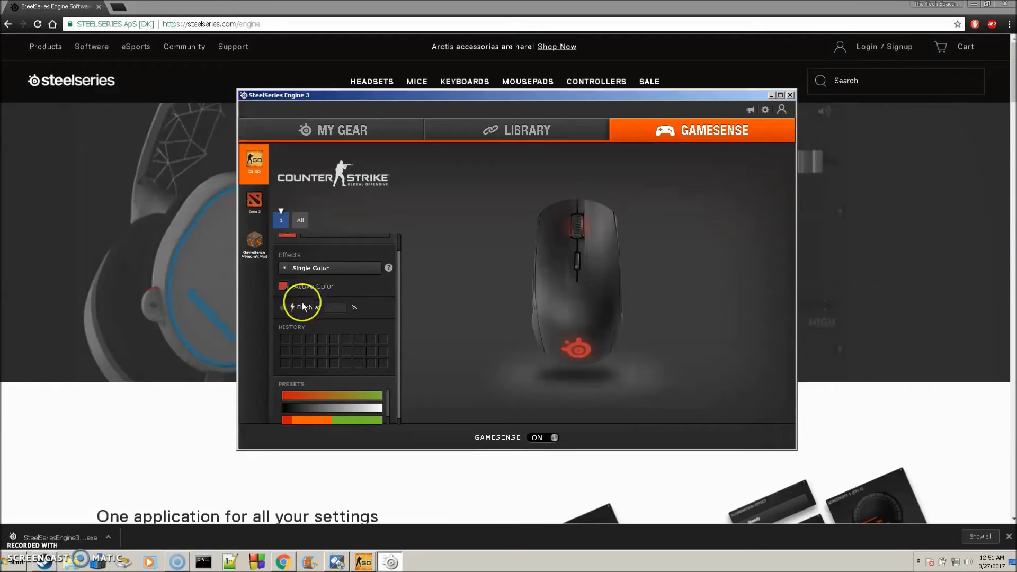
{"action": "left_click", "coordinate": [301, 306]}
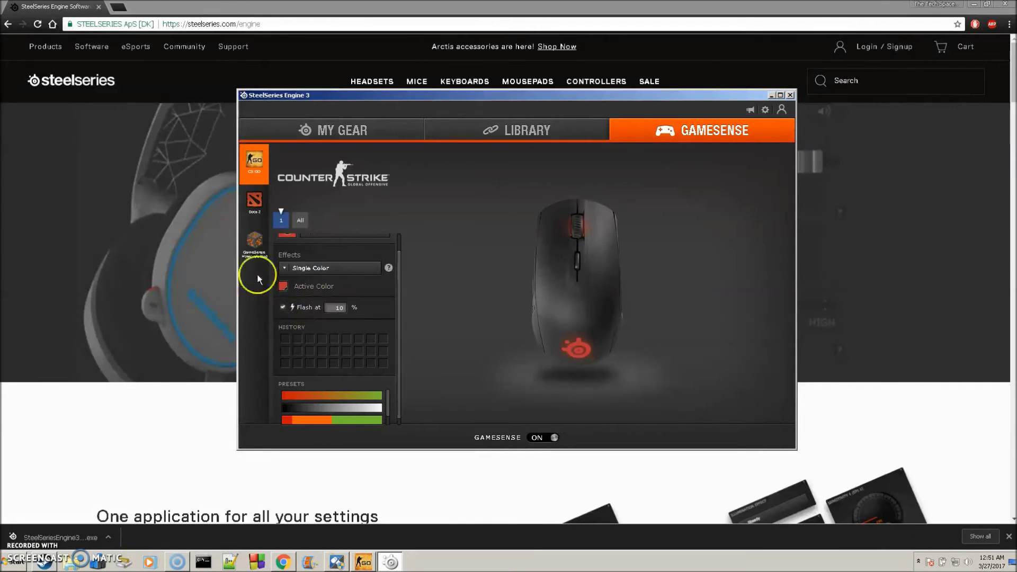
{"action": "double_click", "coordinate": [334, 306]}
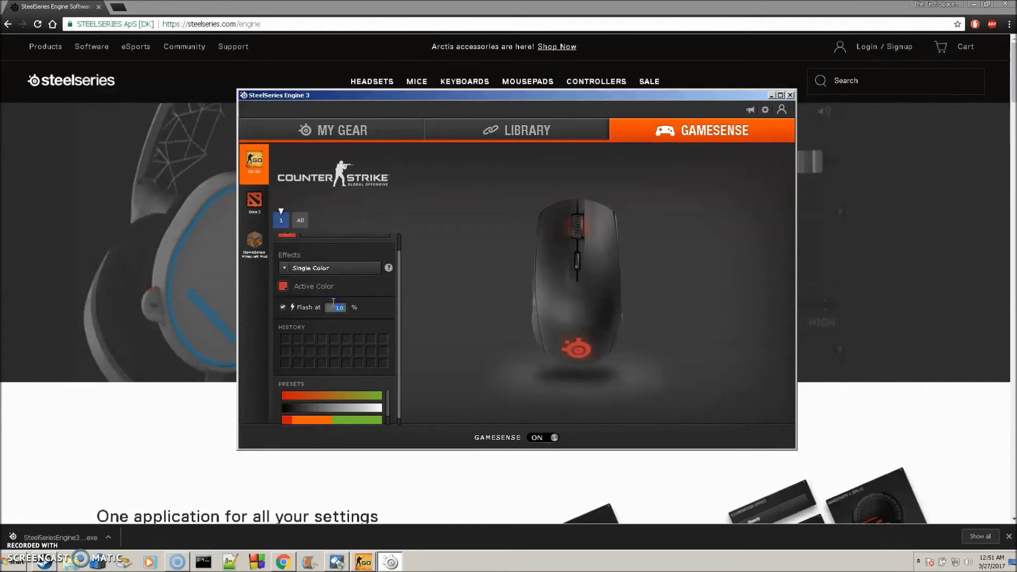
{"action": "left_click", "coordinate": [313, 288]}
{"action": "type", "text": "50"}
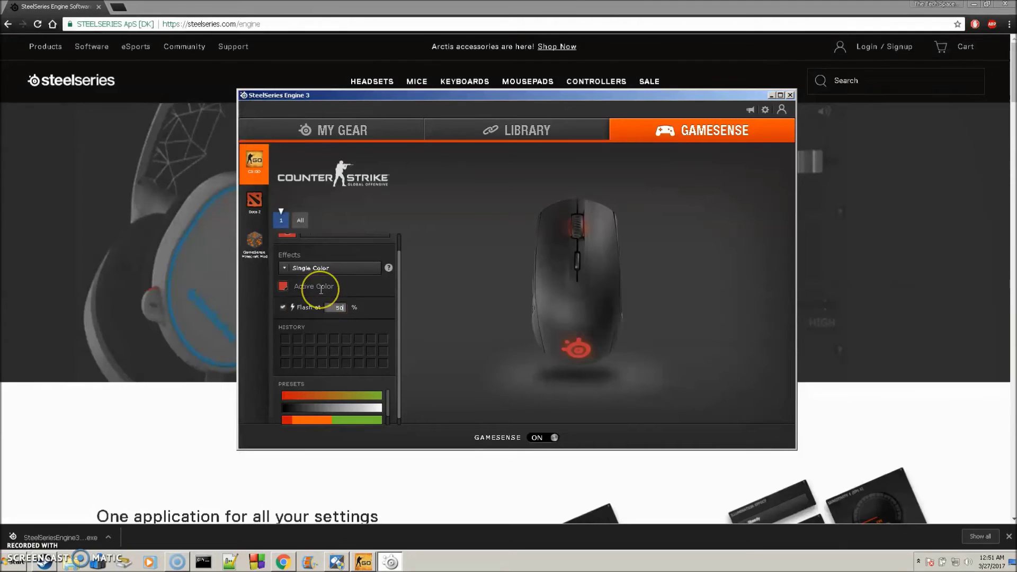
{"action": "key", "text": "BackSpace"}
{"action": "key", "text": "BackSpace"}
{"action": "type", "text": "3"}
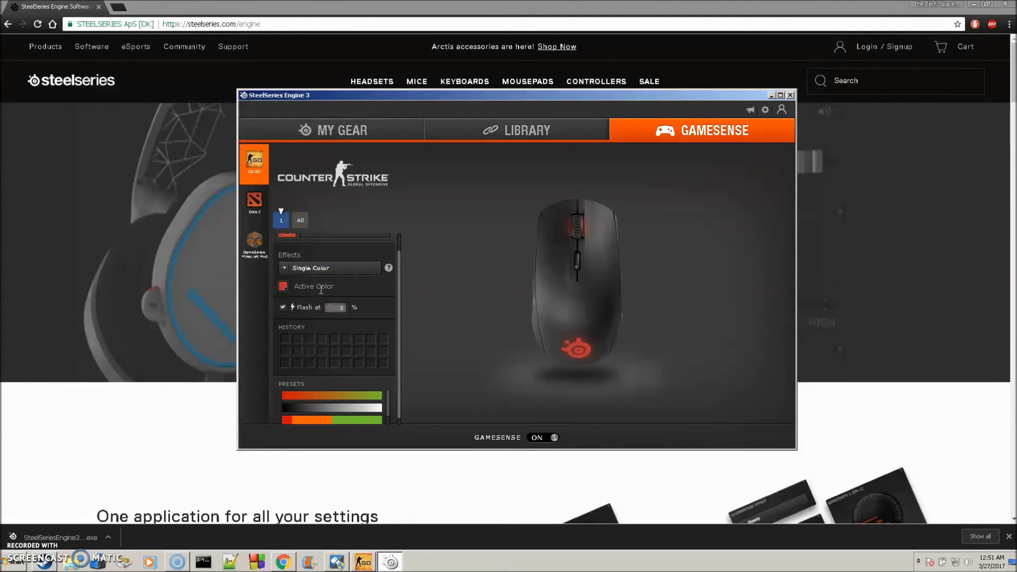
{"action": "type", "text": "0"}
{"action": "left_click", "coordinate": [400, 313]}
{"action": "left_click_drag", "start_coordinate": [401, 305], "coordinate": [398, 315]}
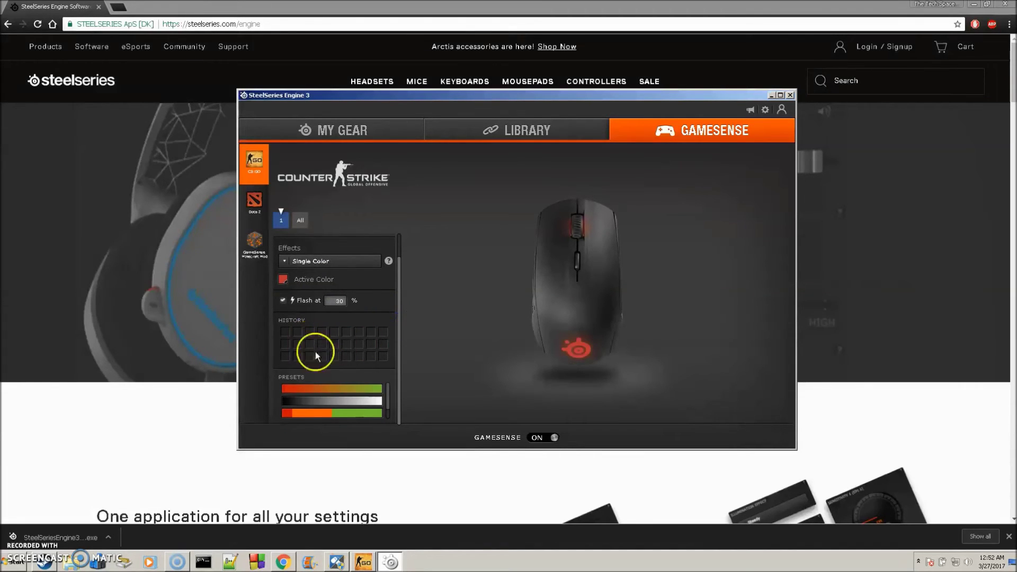
Switch the Health effect to a red-orange-green Color Range, leaving Health as the event.
{"action": "left_click", "coordinate": [337, 261]}
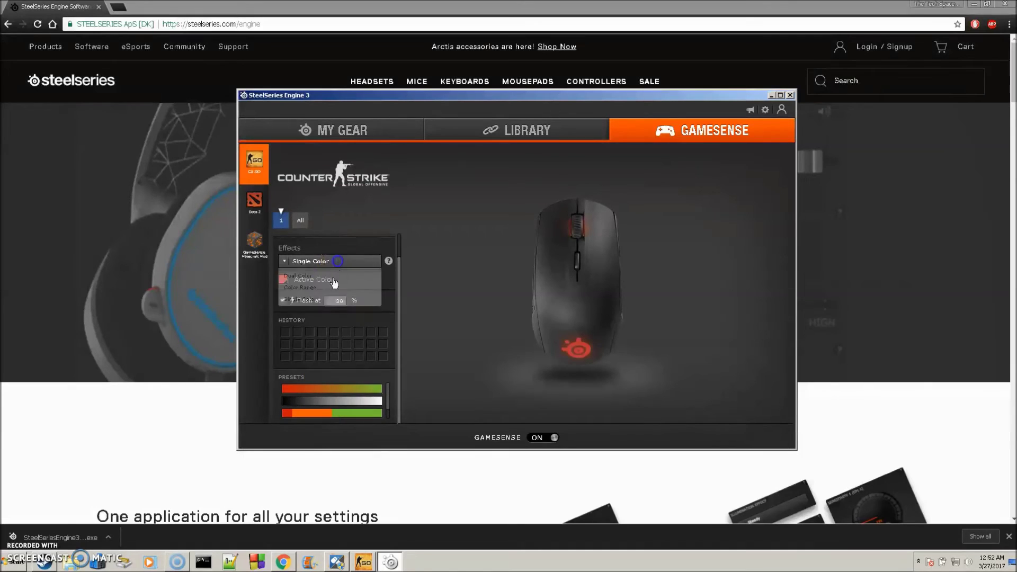
{"action": "left_click", "coordinate": [317, 295]}
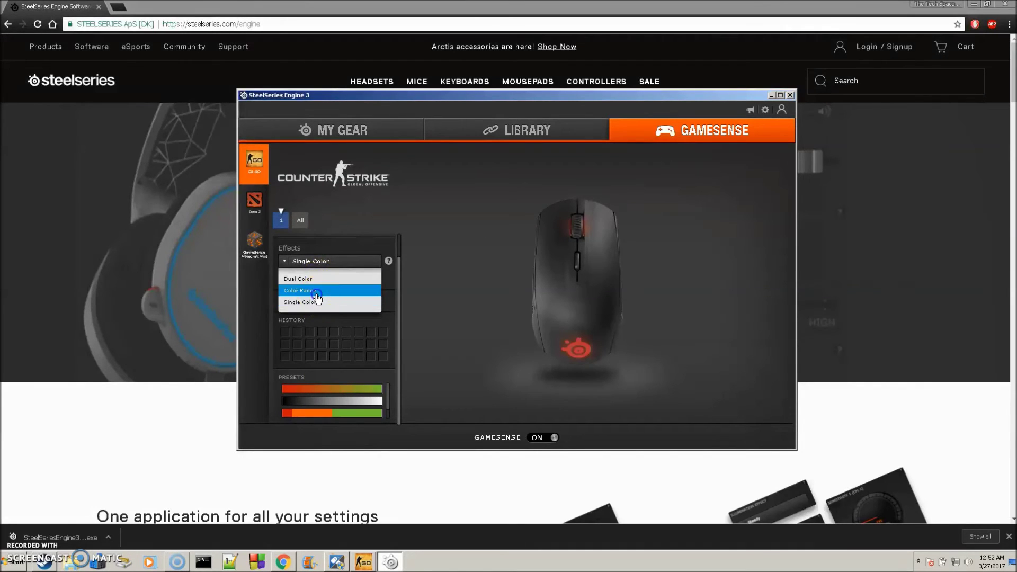
{"action": "left_click", "coordinate": [292, 300]}
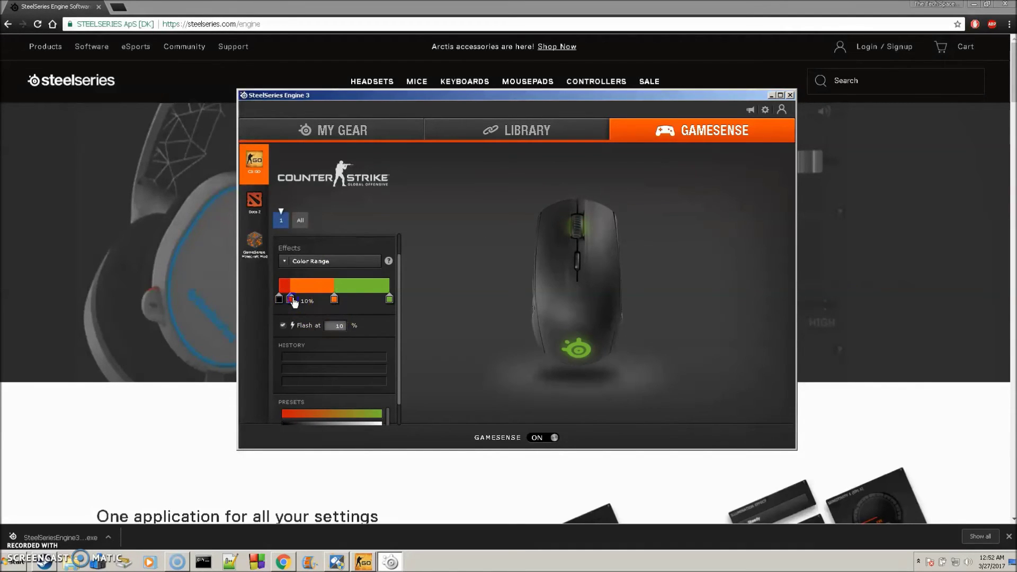
{"action": "left_click", "coordinate": [312, 260]}
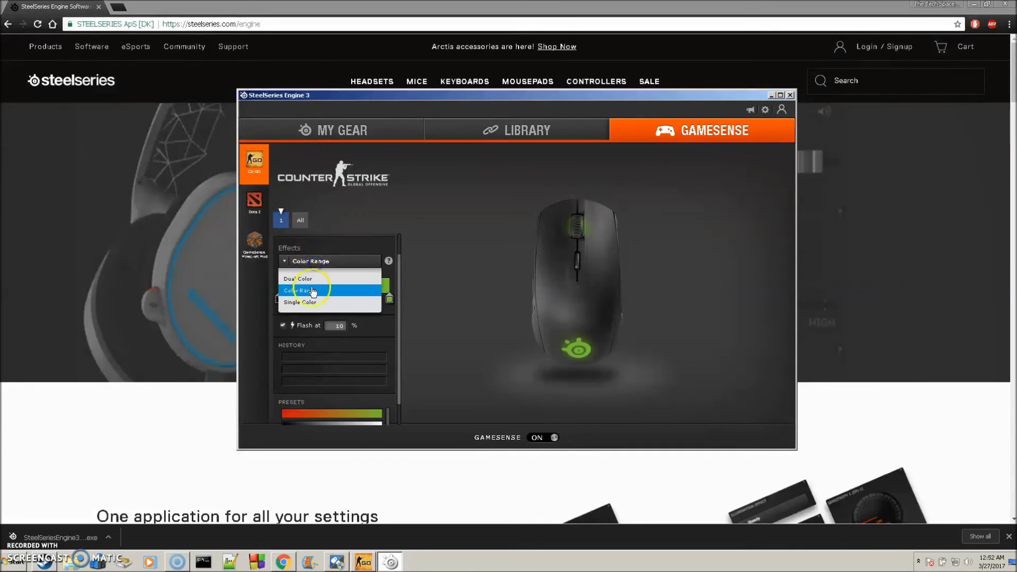
{"action": "scroll", "coordinate": [360, 256], "scroll_direction": "up", "scroll_amount": 1}
{"action": "left_click", "coordinate": [339, 250]}
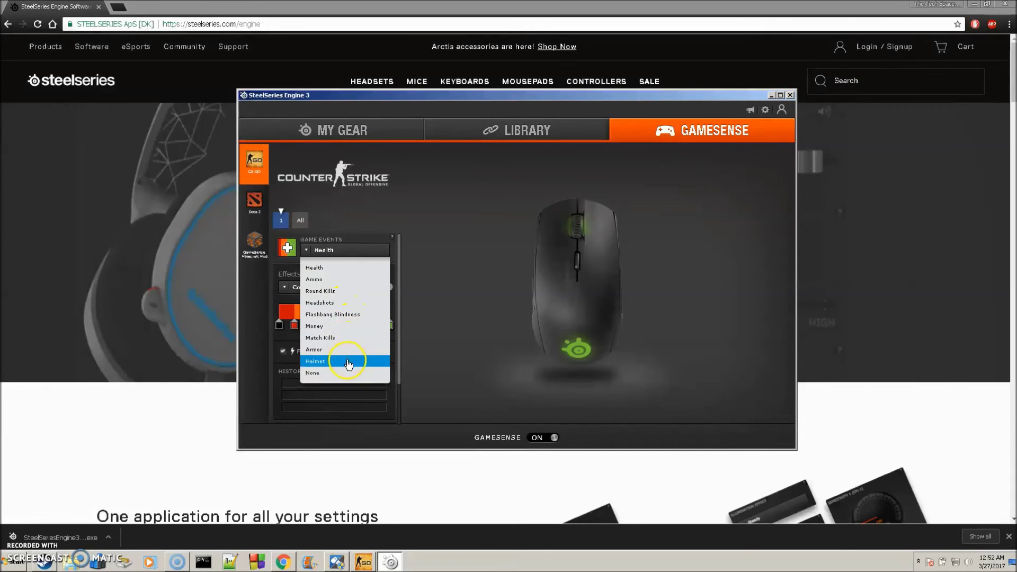
{"action": "left_click", "coordinate": [414, 384]}
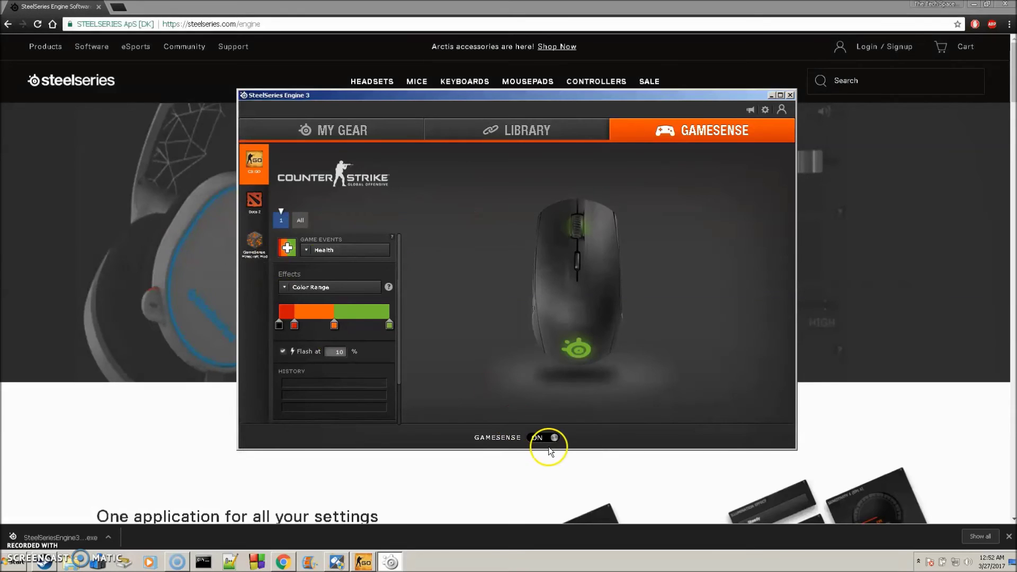
Browse the Dota 2 GameSense setup and its game events list, leaving Health selected.
{"action": "left_click", "coordinate": [255, 208]}
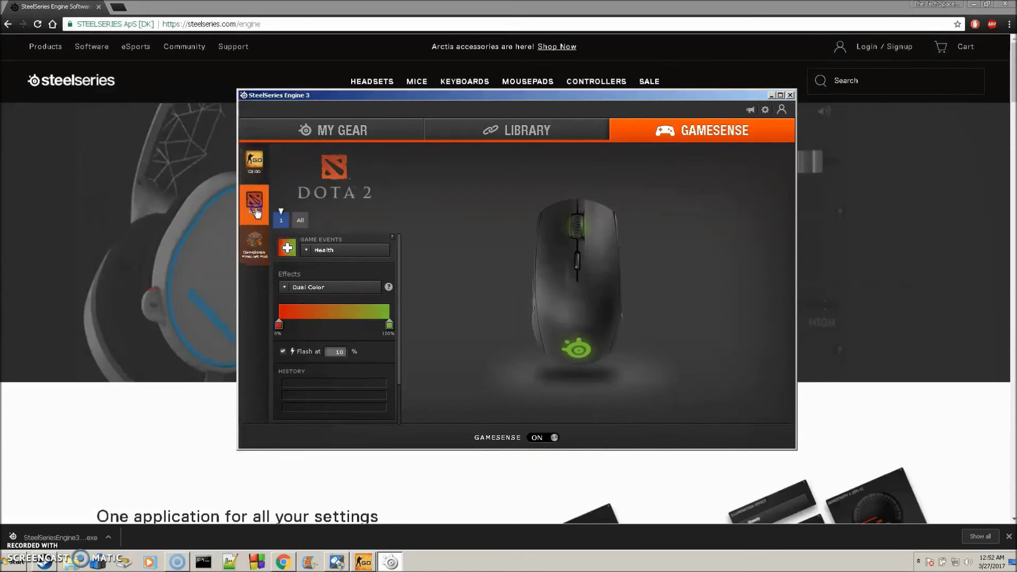
{"action": "left_click", "coordinate": [259, 241]}
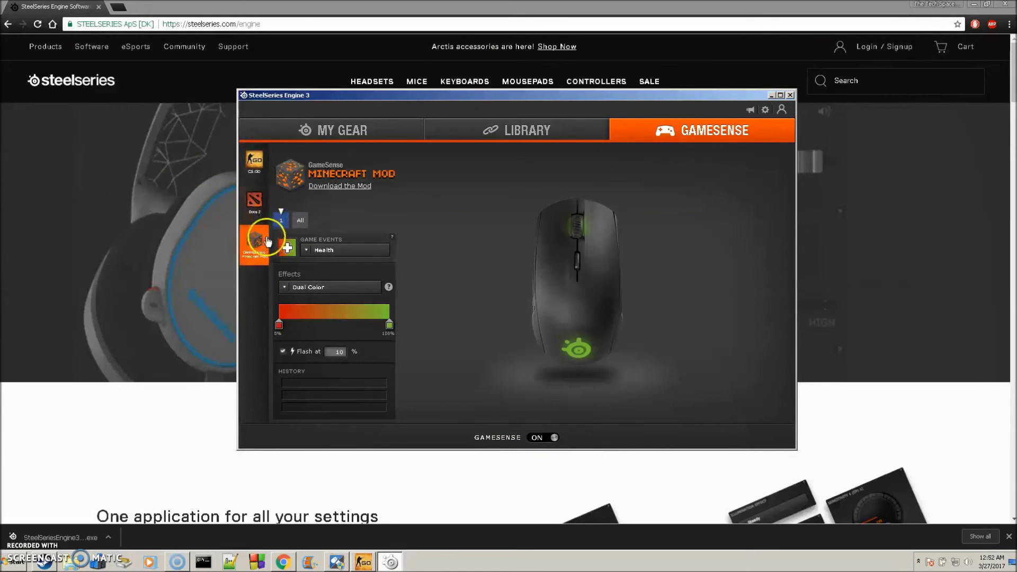
{"action": "left_click", "coordinate": [267, 205]}
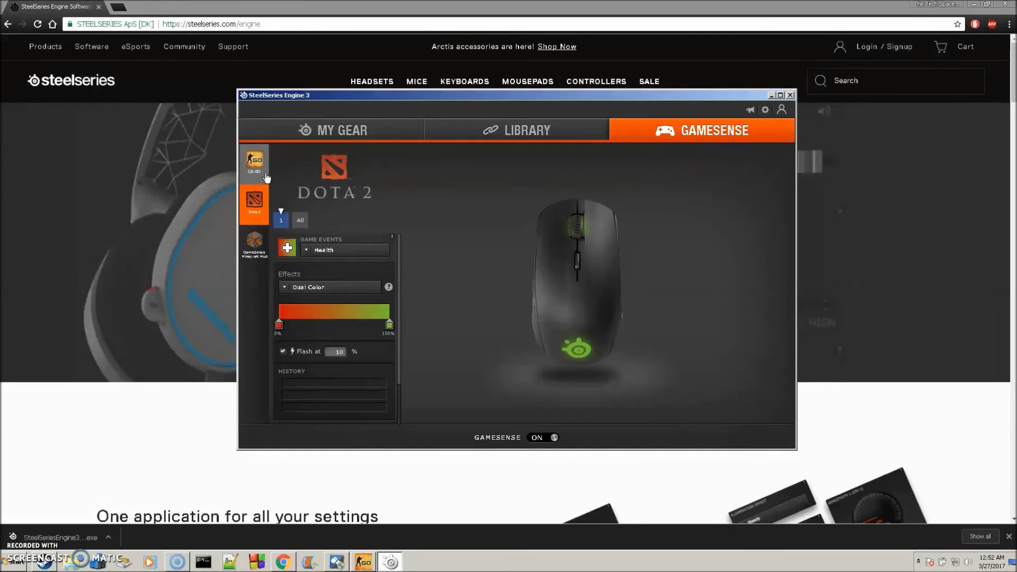
{"action": "left_click", "coordinate": [317, 250]}
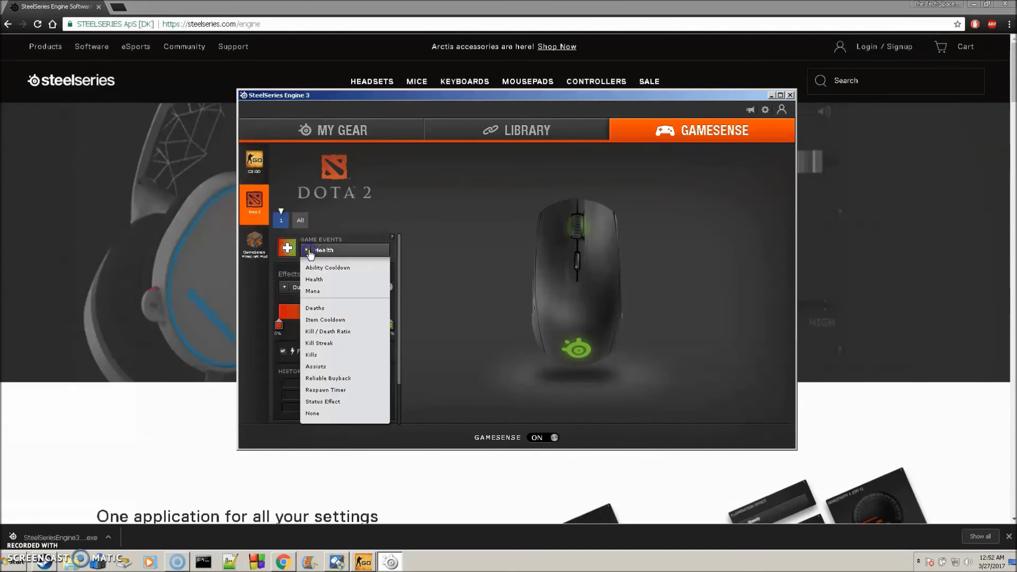
{"action": "left_click", "coordinate": [319, 279]}
{"action": "left_click", "coordinate": [310, 250]}
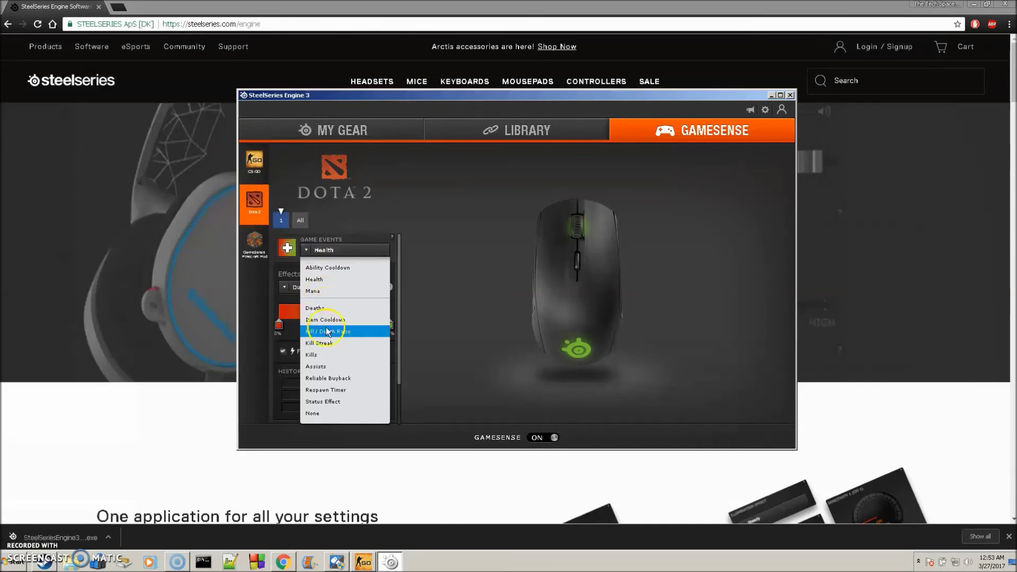
{"action": "left_click", "coordinate": [330, 354]}
Switch to Minecraft Mod and keep Health, shown with a red-to-green Dual Color effect.
{"action": "left_click", "coordinate": [257, 248]}
{"action": "left_click", "coordinate": [314, 254]}
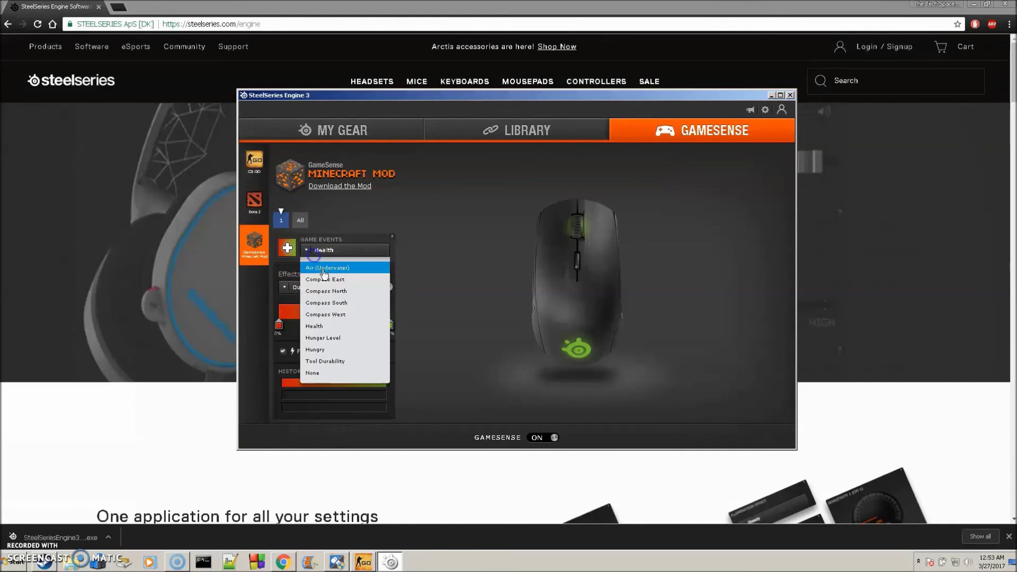
{"action": "left_click", "coordinate": [383, 302]}
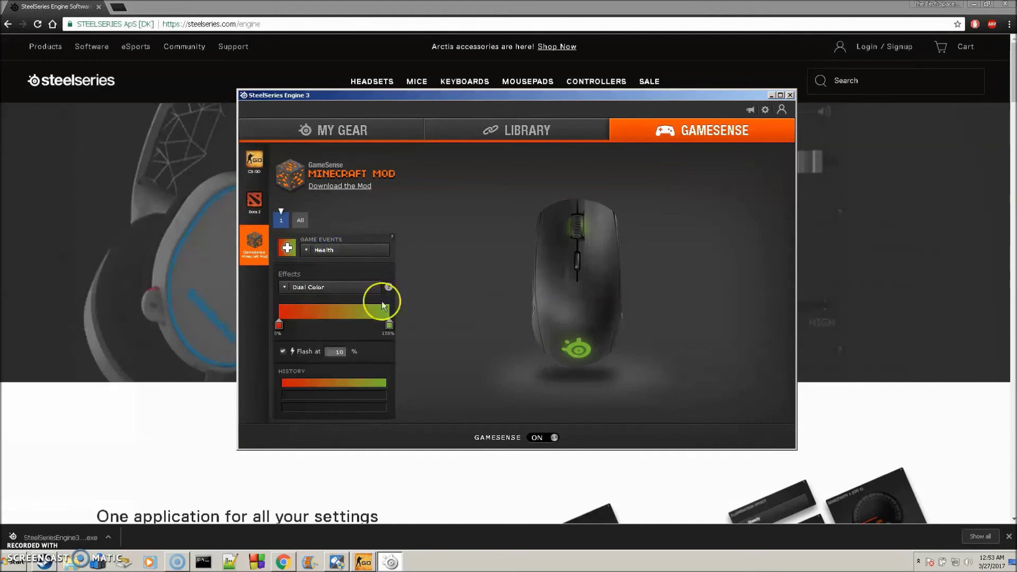